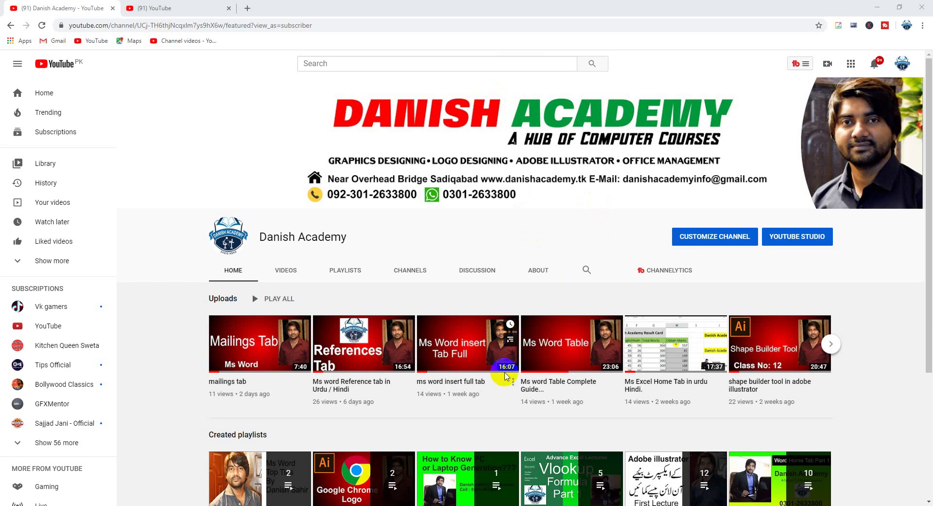
Switch from the YouTube channel page to the open countif Excel workbook.
left_click(272, 358)
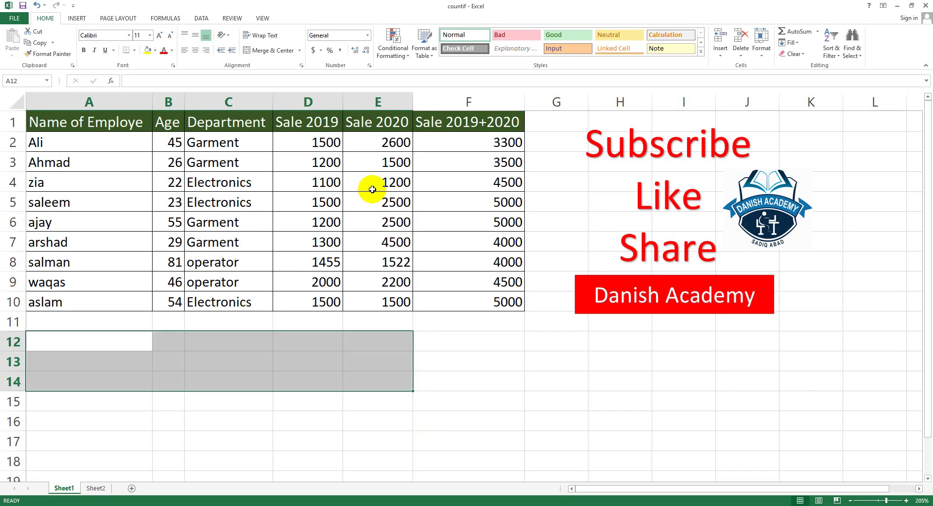
left_click(327, 382)
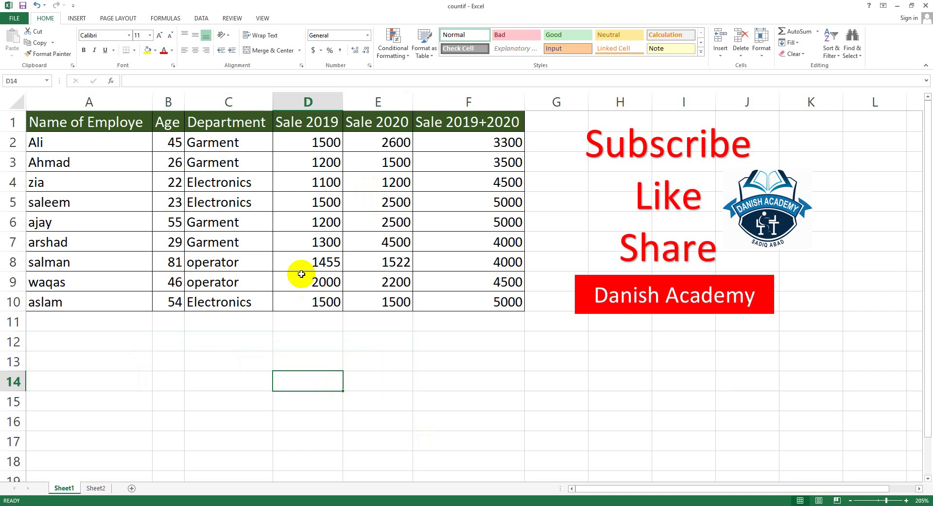
left_click(391, 281)
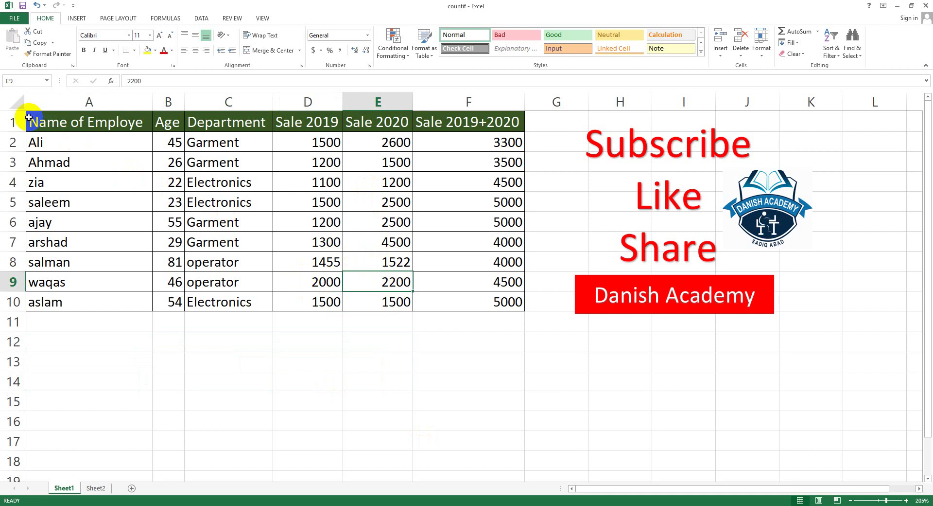
left_click_drag(29, 118, 451, 323)
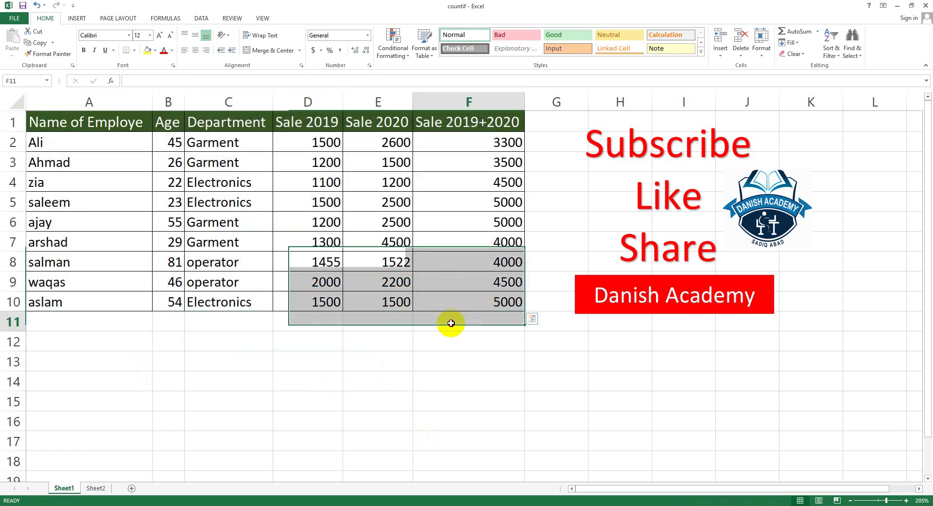
left_click(199, 396)
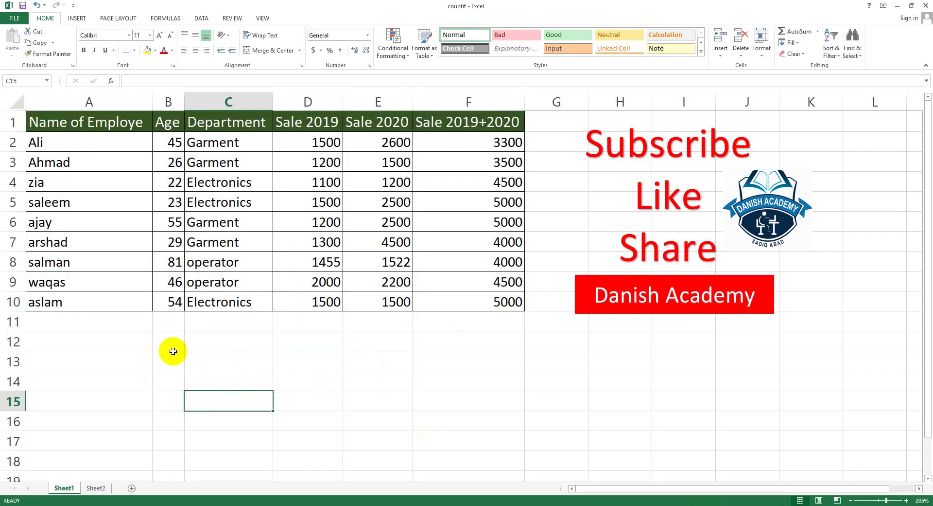
left_click(263, 346)
left_click(169, 346)
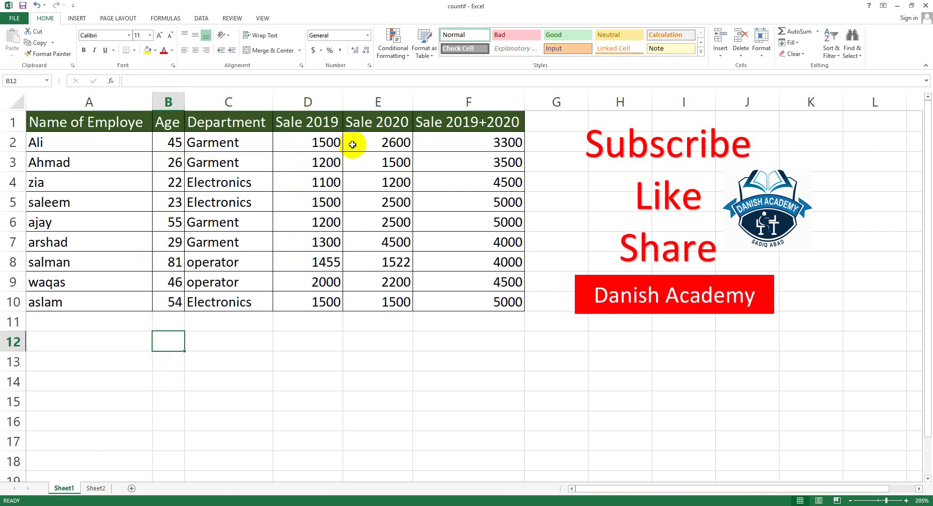
left_click(329, 121)
left_click(379, 121)
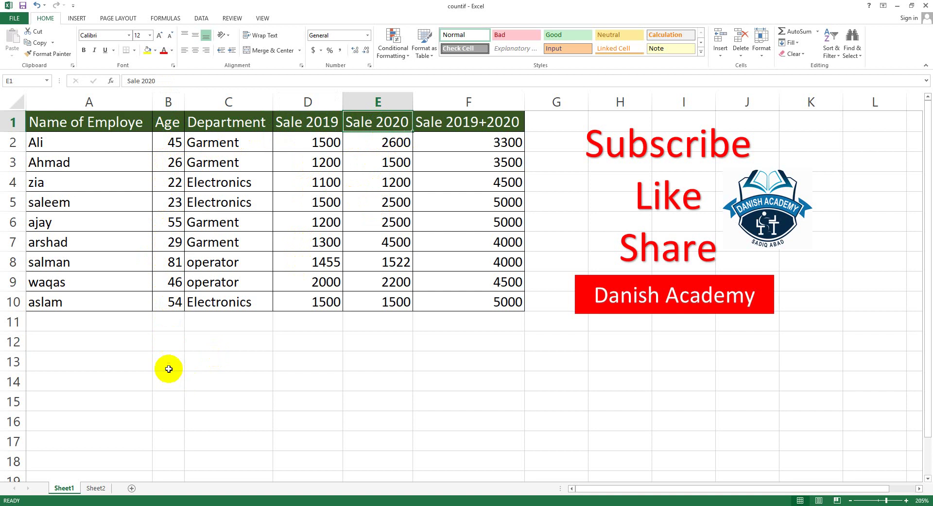
left_click(171, 343)
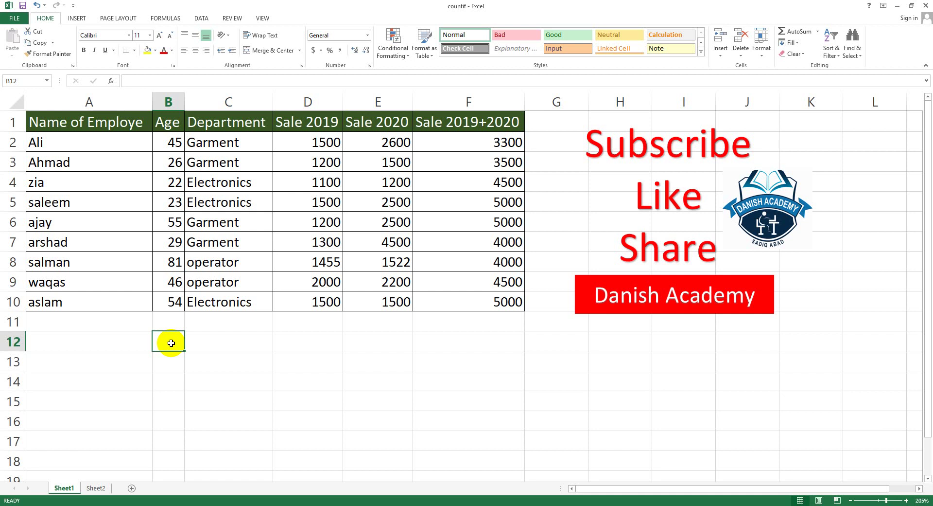
Enter =COUNTIF(B2:B10,">30") in B12 to count ages over 30.
type("=")
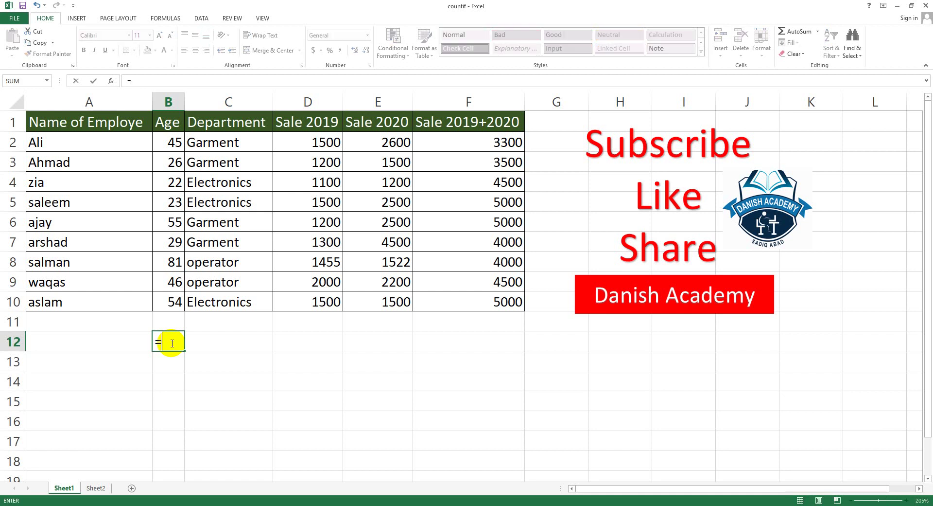
type("count")
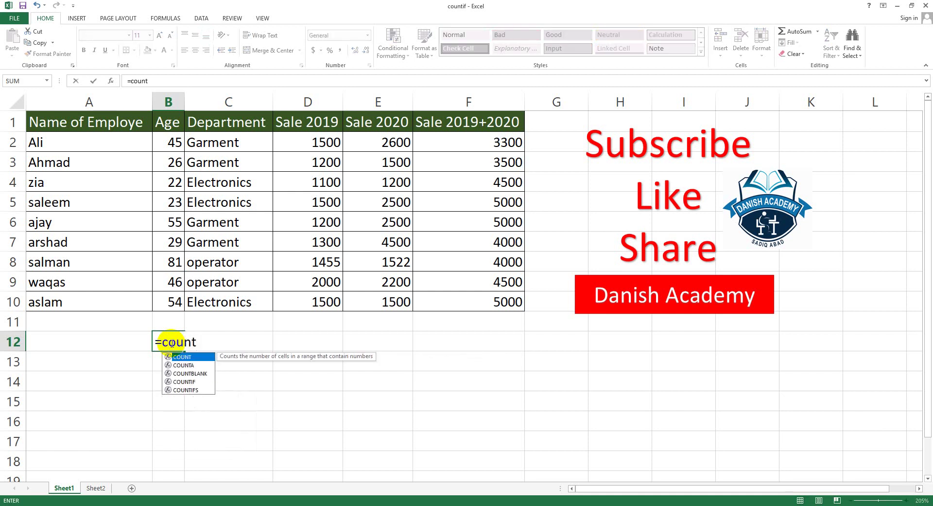
type("if(")
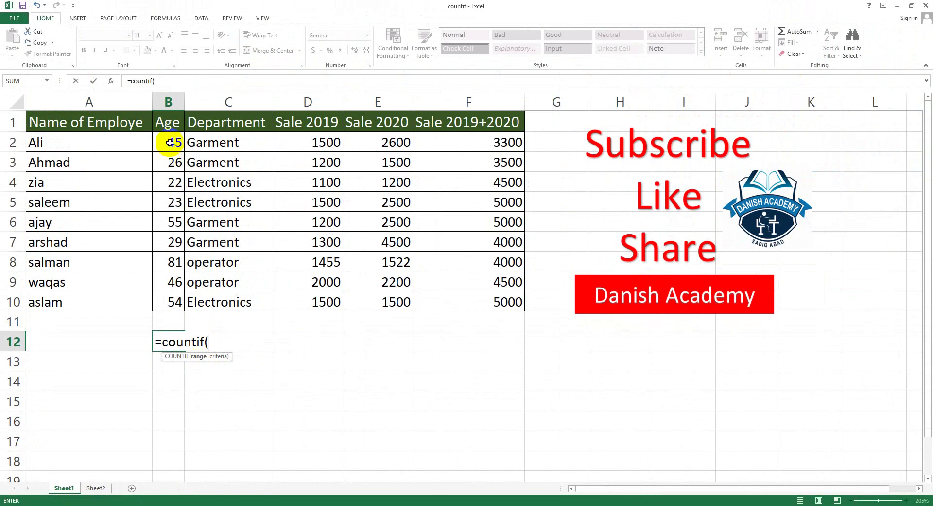
left_click(170, 141)
left_click_drag(169, 141, 168, 296)
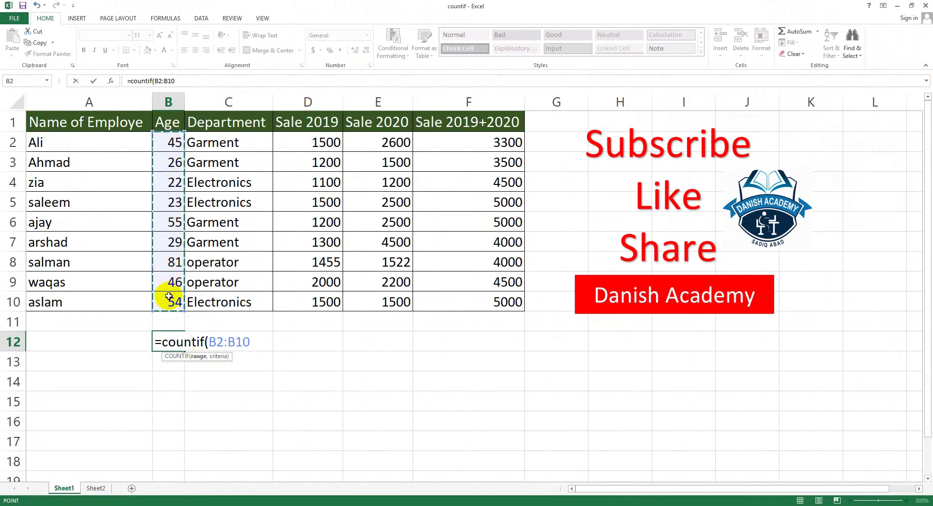
type(",")
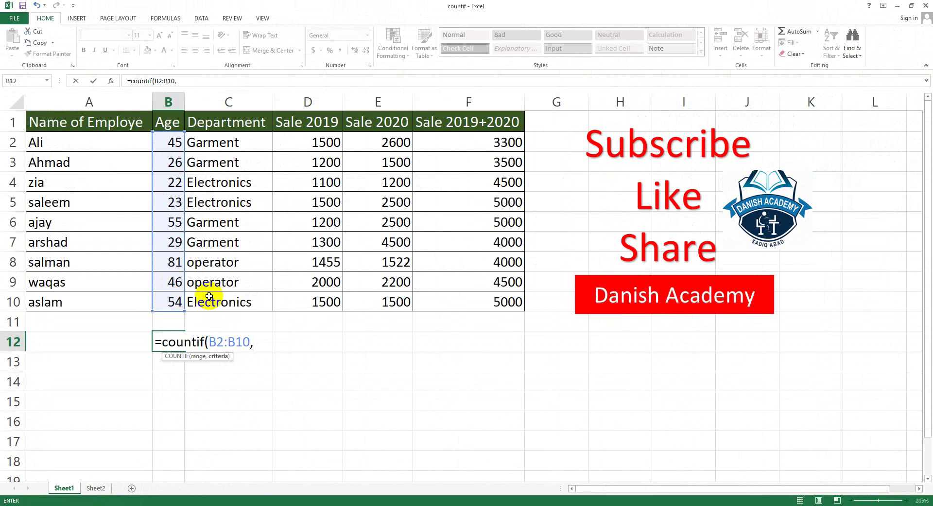
type("\"")
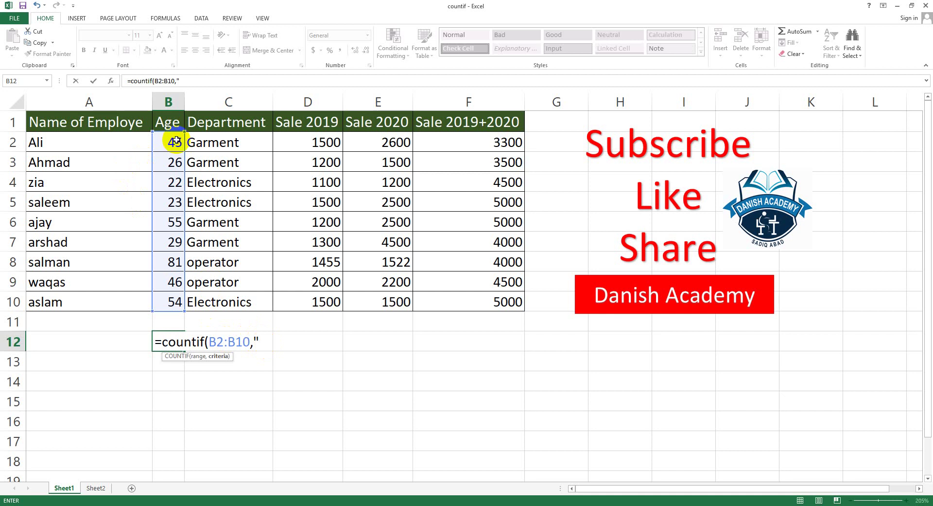
type(">30")
type("\"")
type(")")
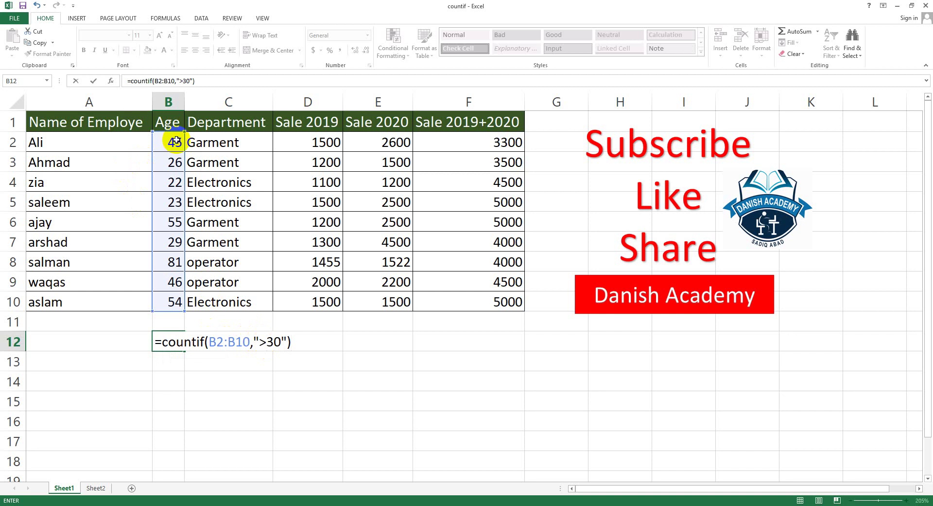
key("Return")
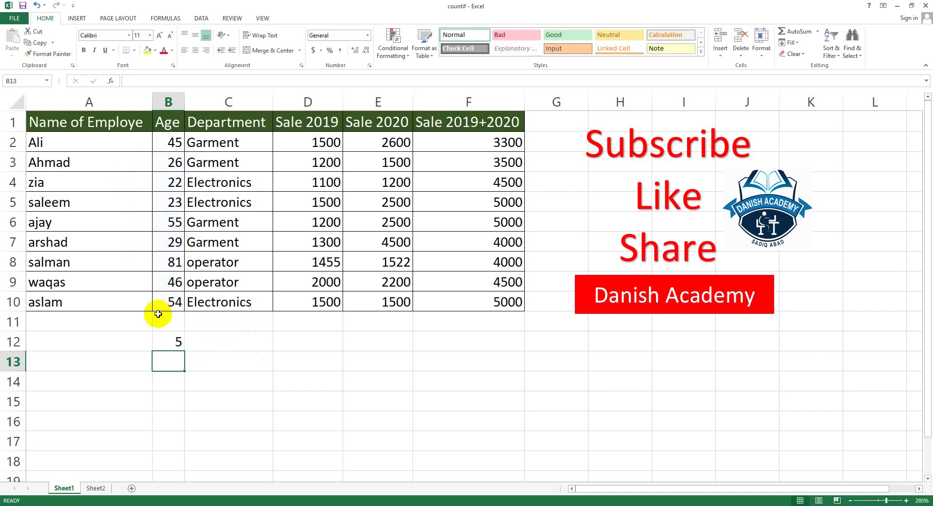
Verify the five ages over 30 (45, 55, 81, 46, 54) behind the result of 5.
left_click(180, 344)
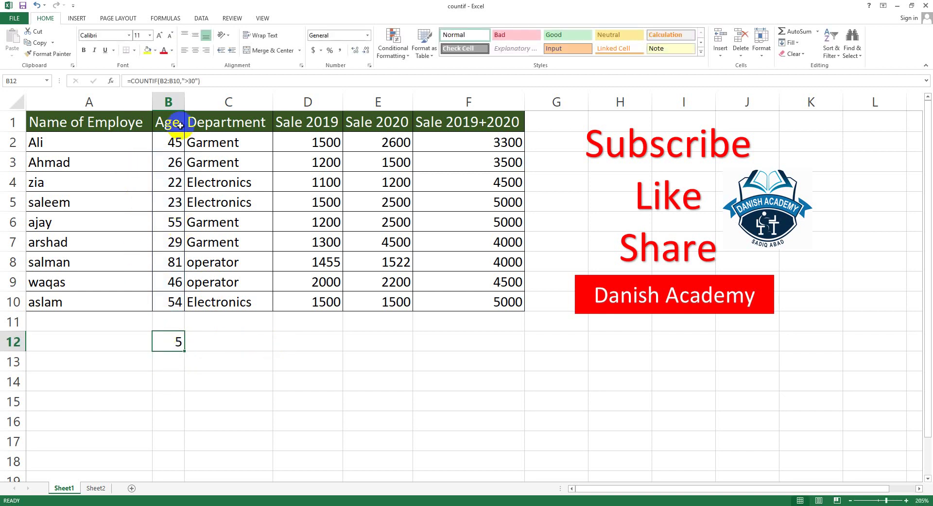
left_click(173, 143)
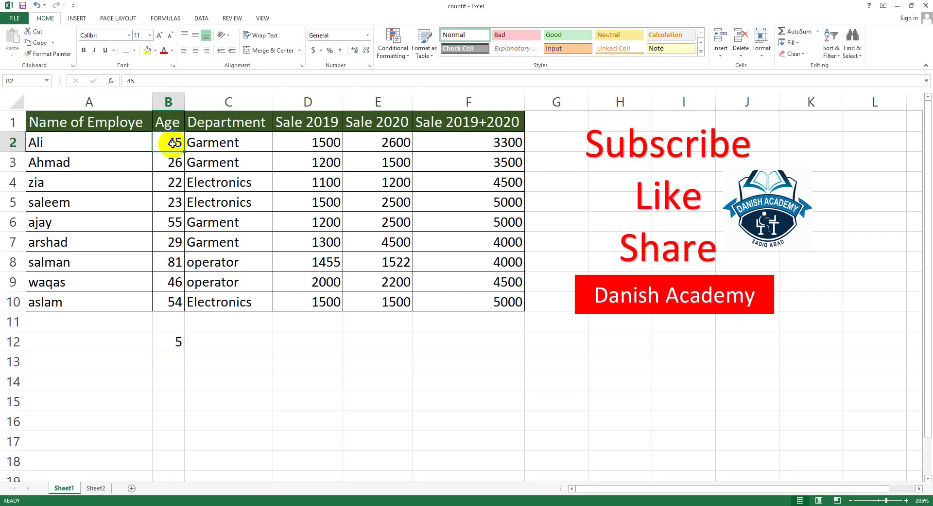
left_click(175, 224)
left_click(175, 262)
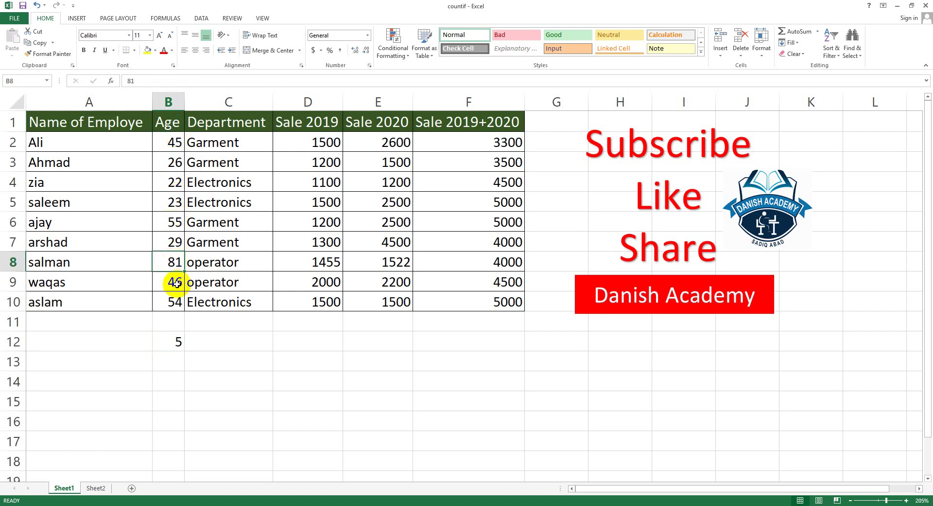
left_click(175, 282)
left_click(172, 302)
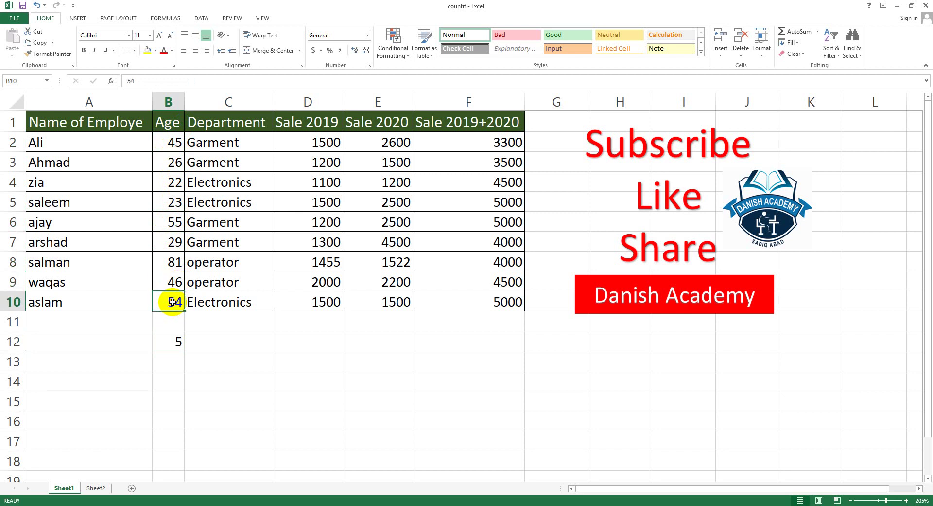
left_click(228, 346)
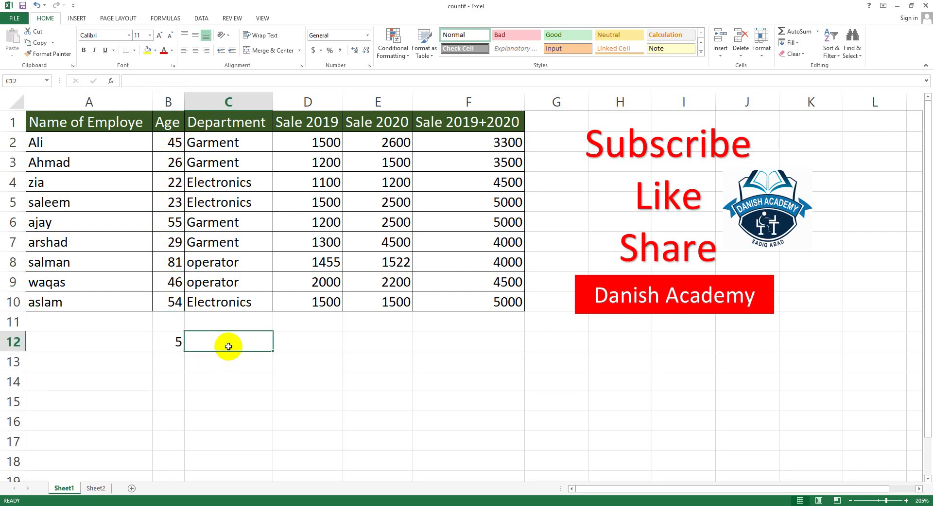
Enter =COUNTIF(C2:C10,"garment") in C12, returning 4 Garment employees.
type("=")
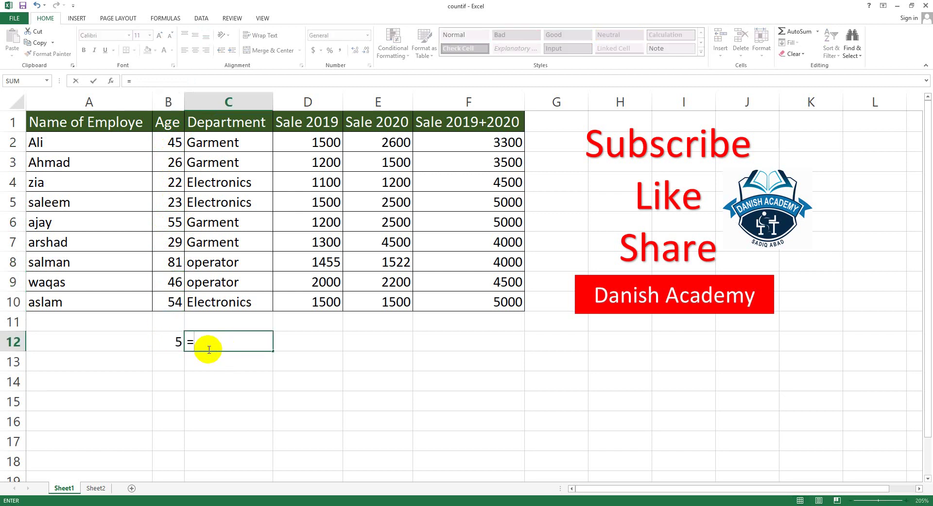
type("c")
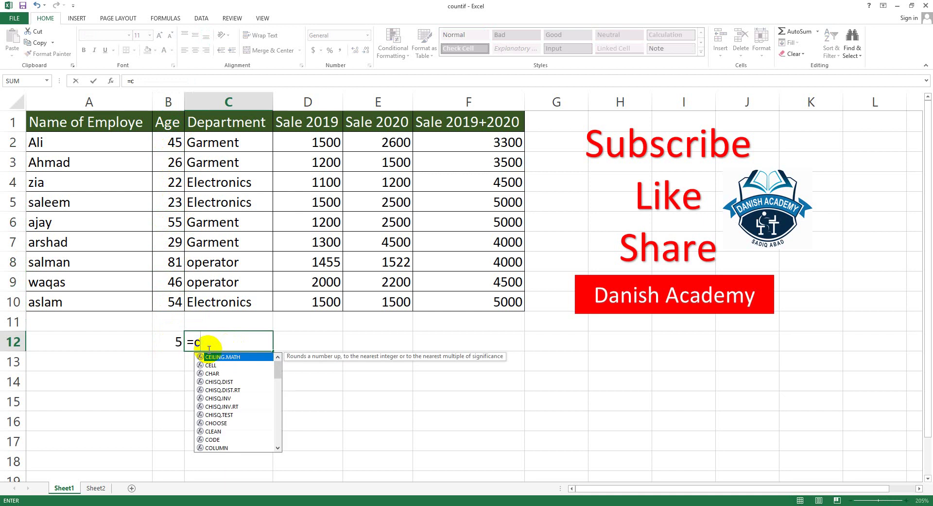
type("ou")
key("BackSpace")
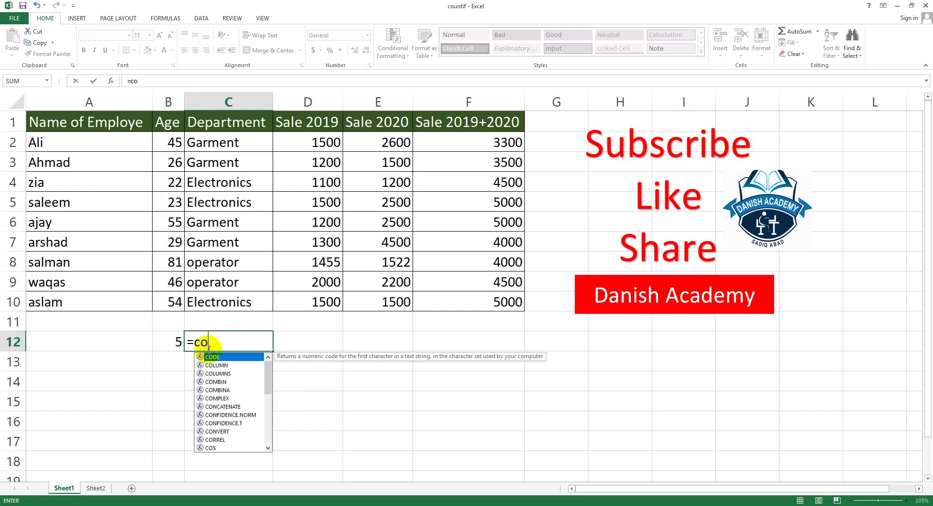
type("un")
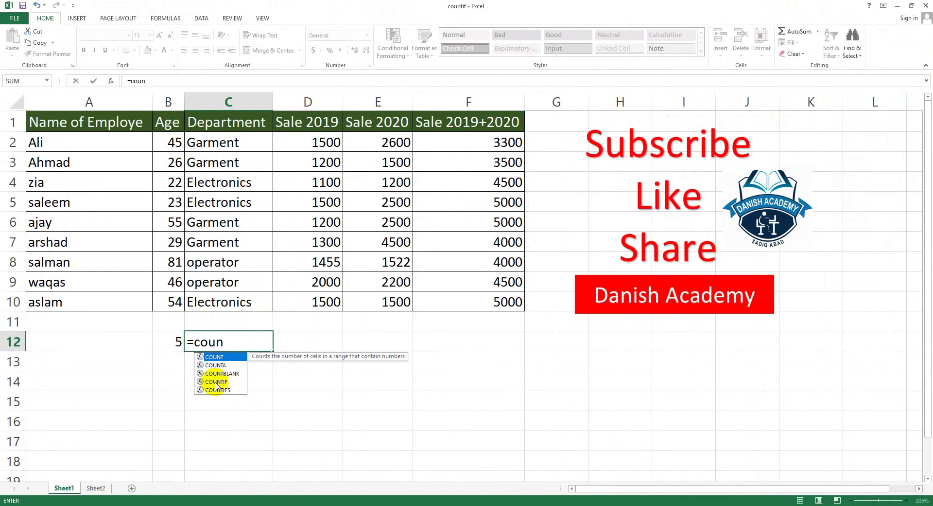
double_click(216, 382)
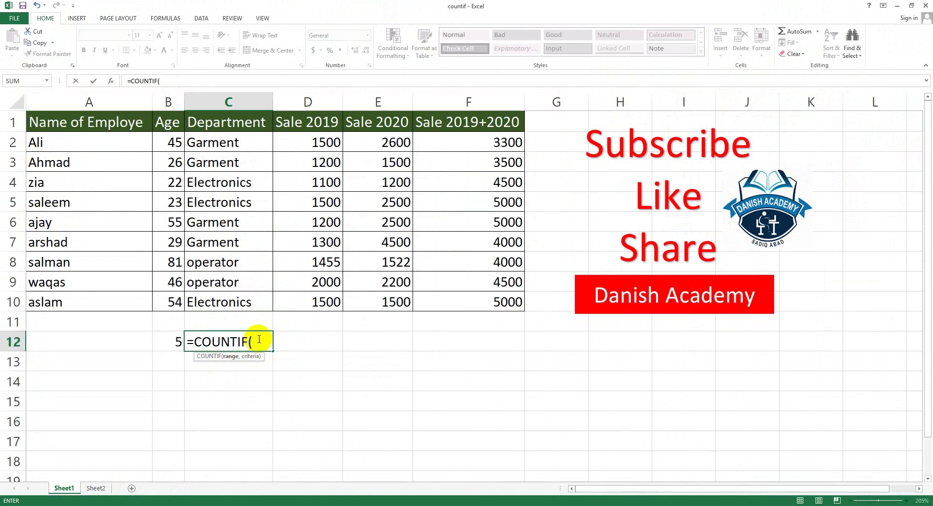
left_click_drag(229, 142, 225, 295)
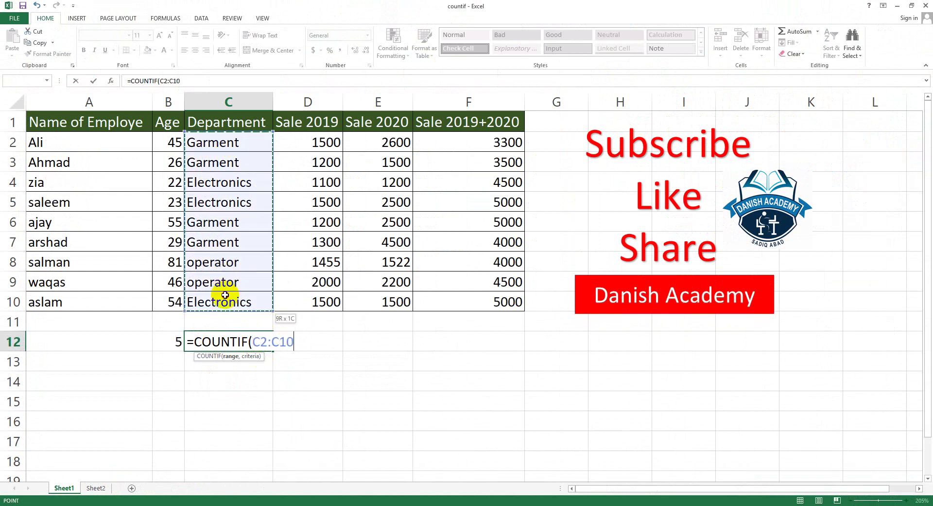
type(",")
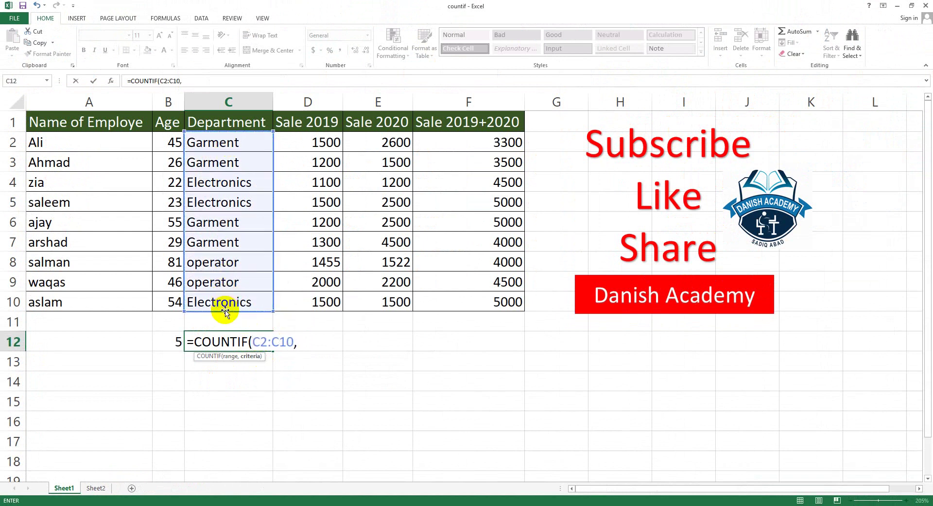
type("\"")
type("garmen")
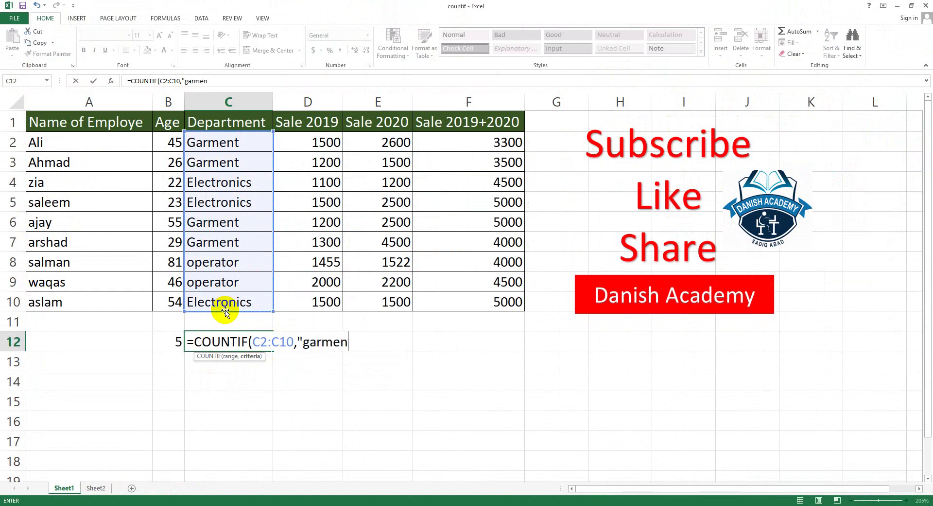
type("t")
type("\"")
key("Return")
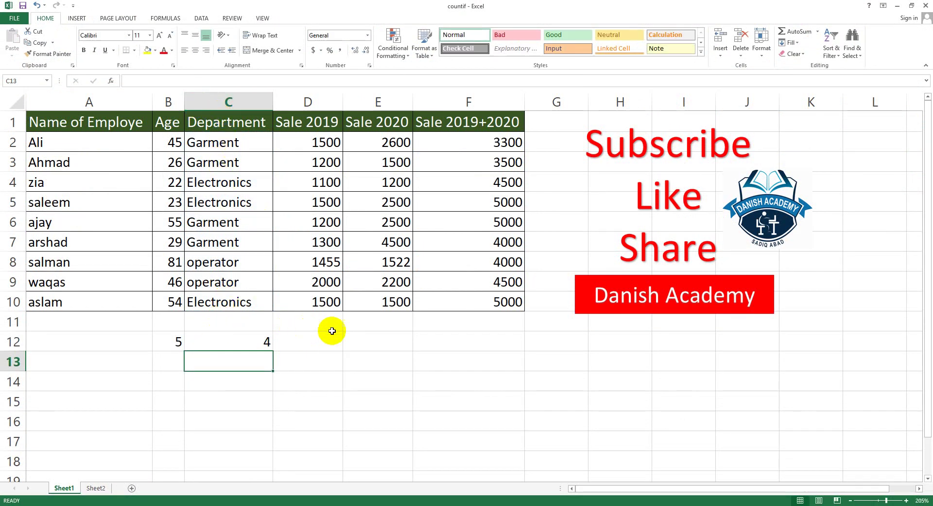
left_click(316, 341)
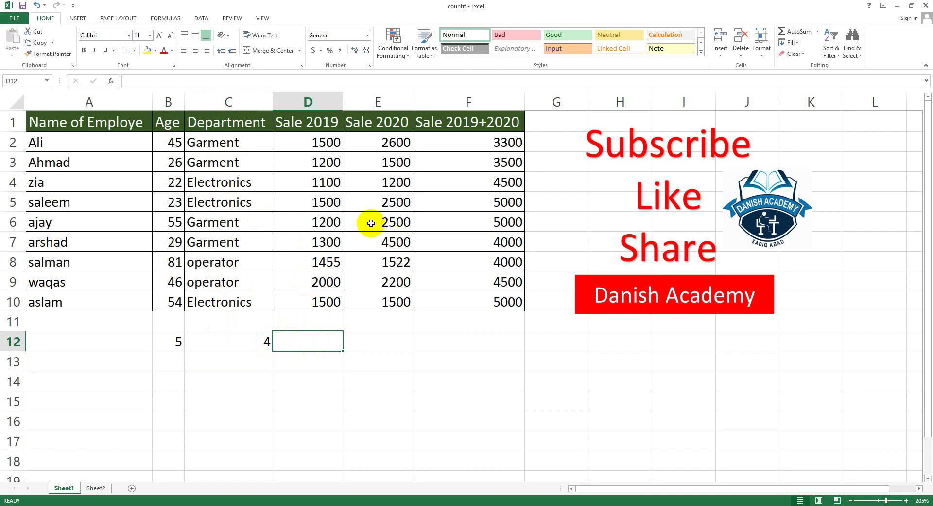
Enter =COUNTIF(D2:D10,">1500") in D12, returning 1, and check the 2000 sale in D9.
type("=count")
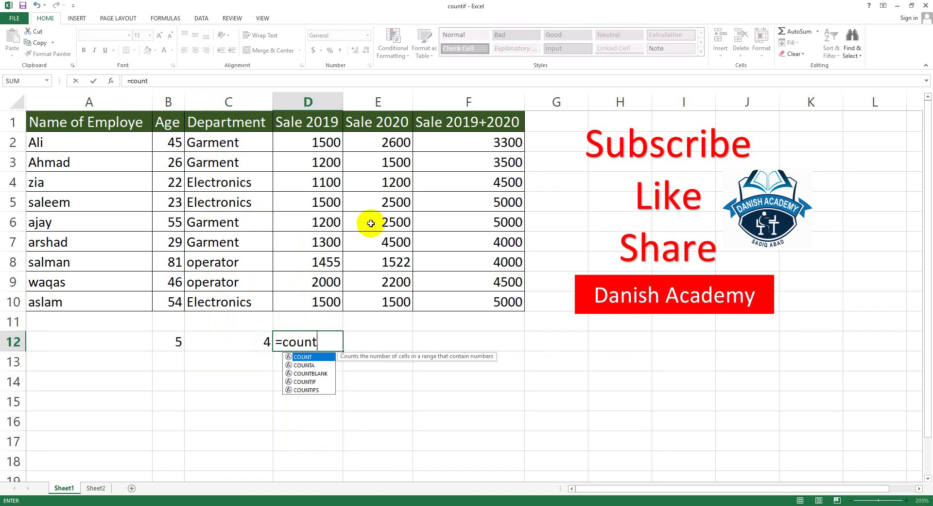
type("if(")
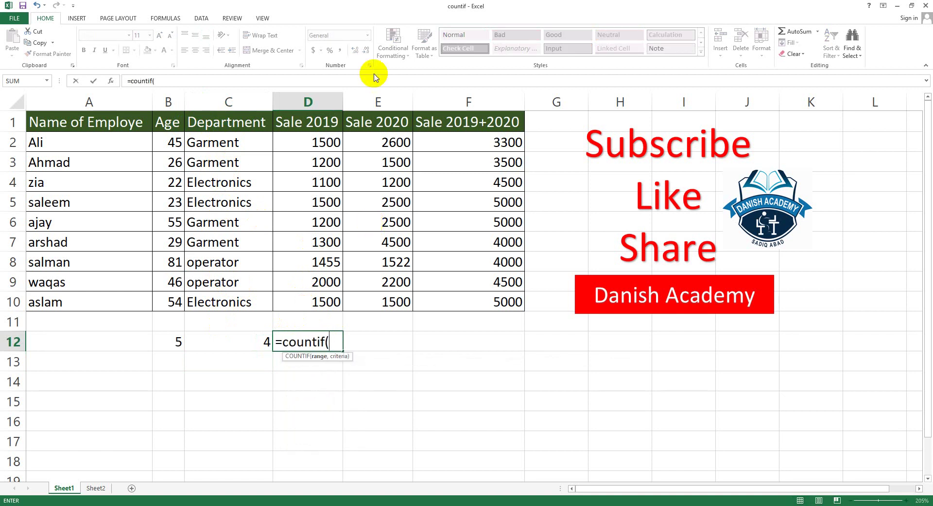
left_click_drag(311, 143, 319, 302)
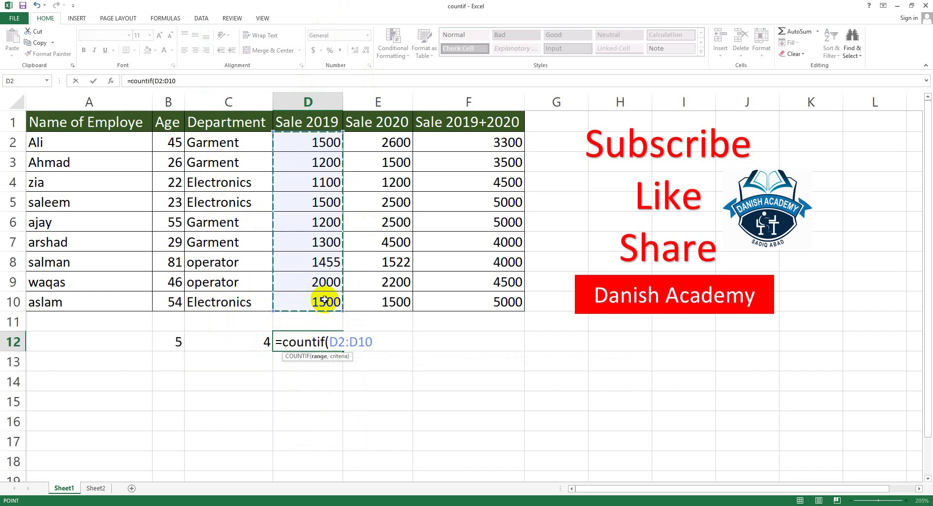
type(",\"")
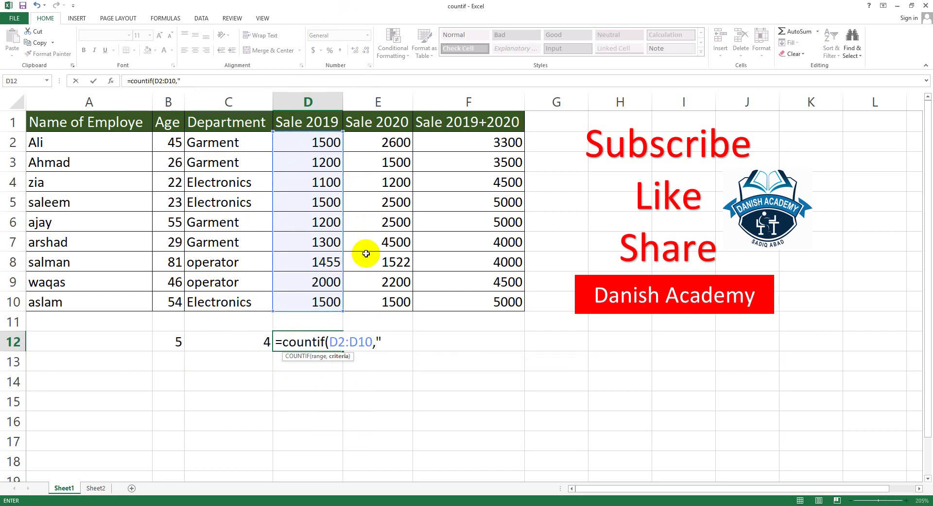
type(">150")
type("0\"")
key("Return")
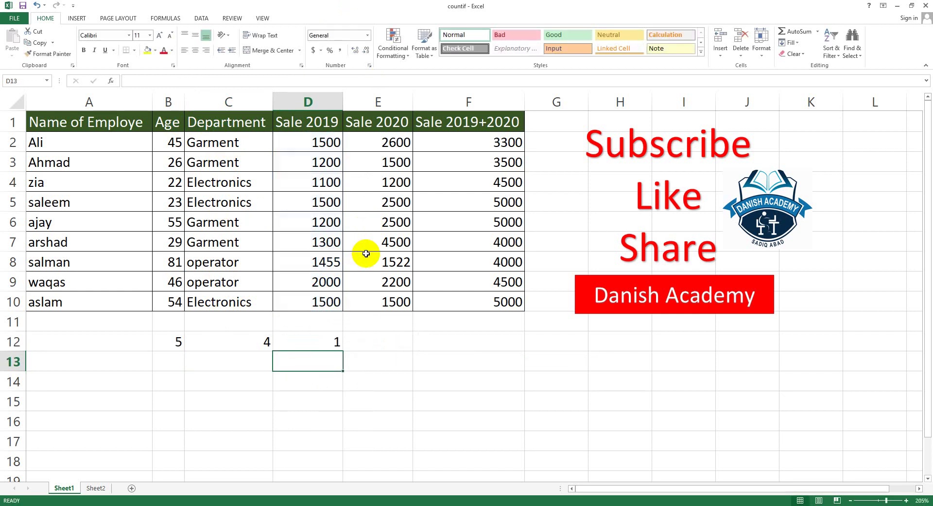
left_click(308, 343)
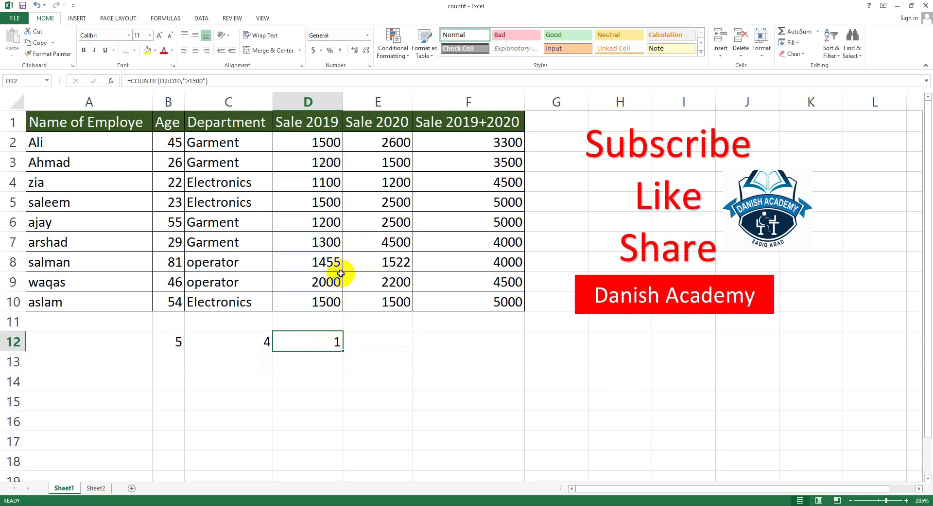
left_click(323, 284)
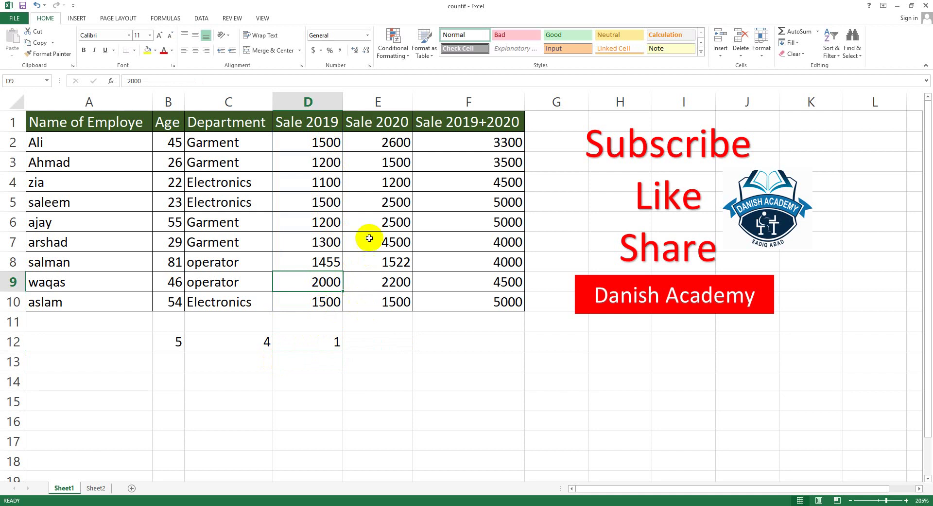
Start a COUNTIF in E12 over the Sale 2020 range E2:E10.
left_click(375, 335)
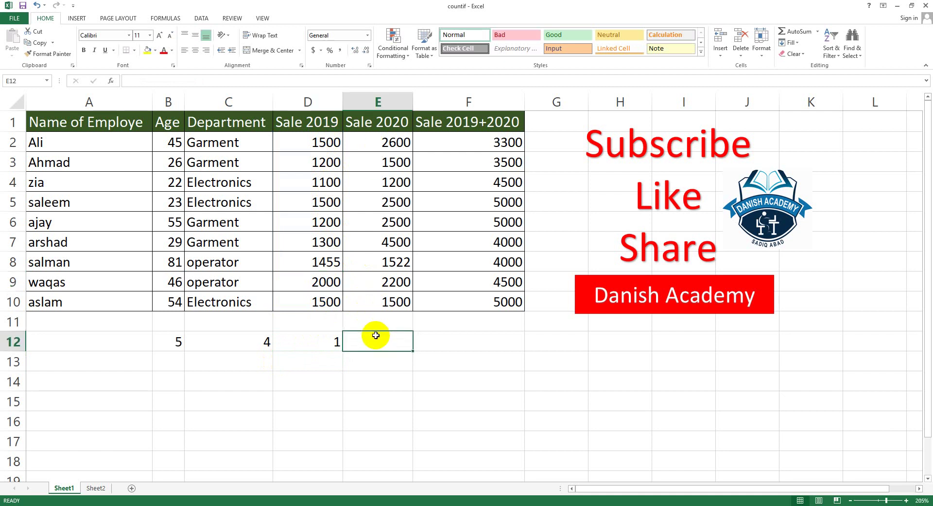
type("=")
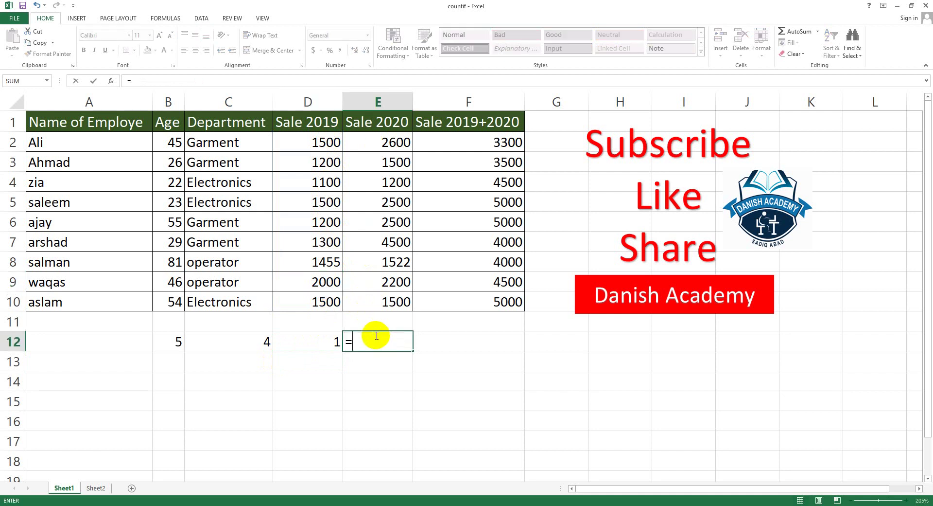
type("coun")
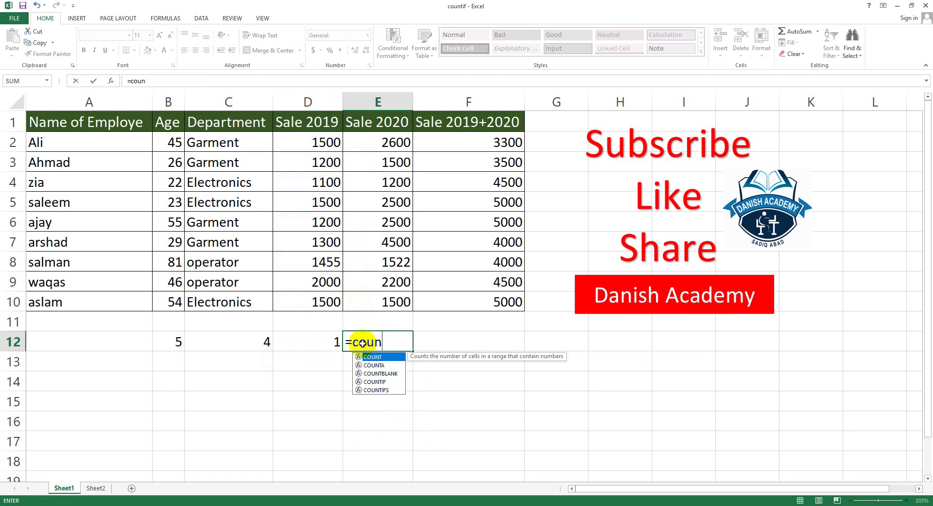
double_click(363, 379)
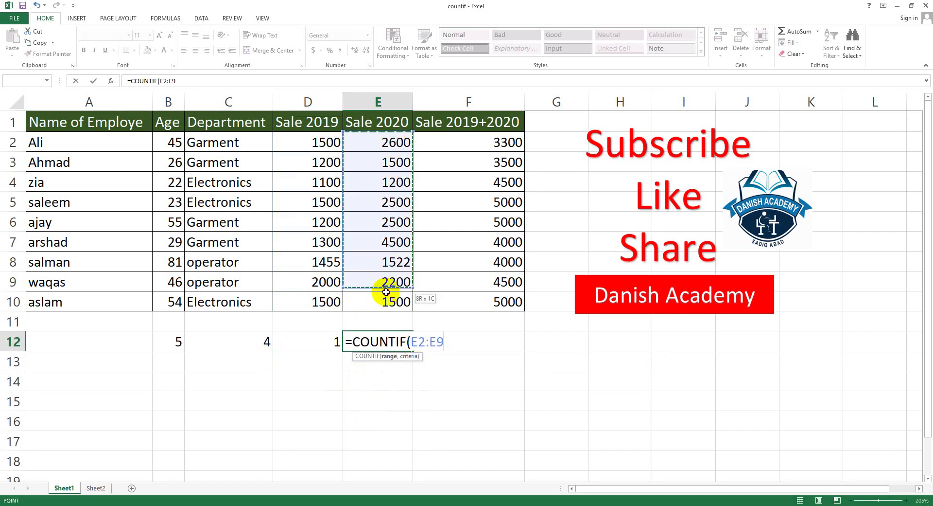
left_click_drag(394, 142, 386, 302)
Fix the criterion to ">2000" and commit, giving 5 employees.
type(",")
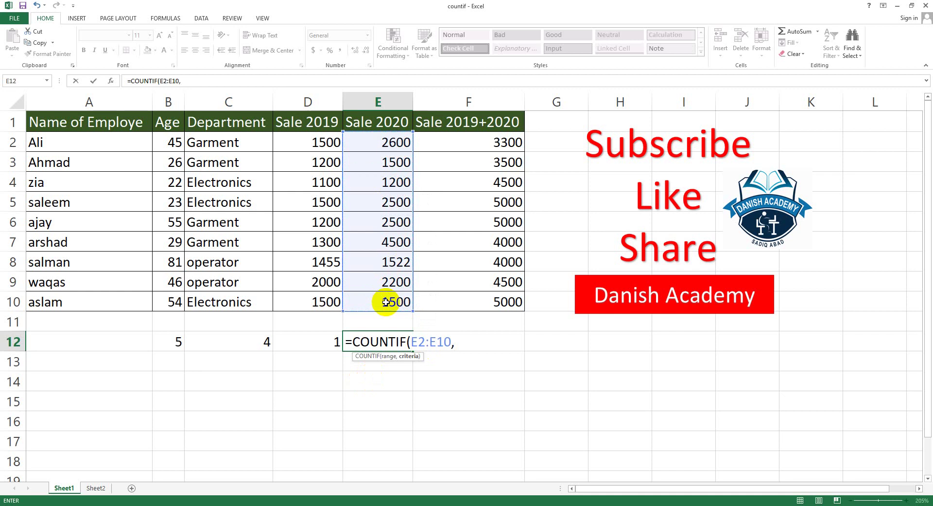
type("\"")
type("2000")
key("BackSpace")
key("BackSpace")
key("BackSpace")
key("BackSpace")
type("?")
key("BackSpace")
type(">2")
type("\"")
key("Return")
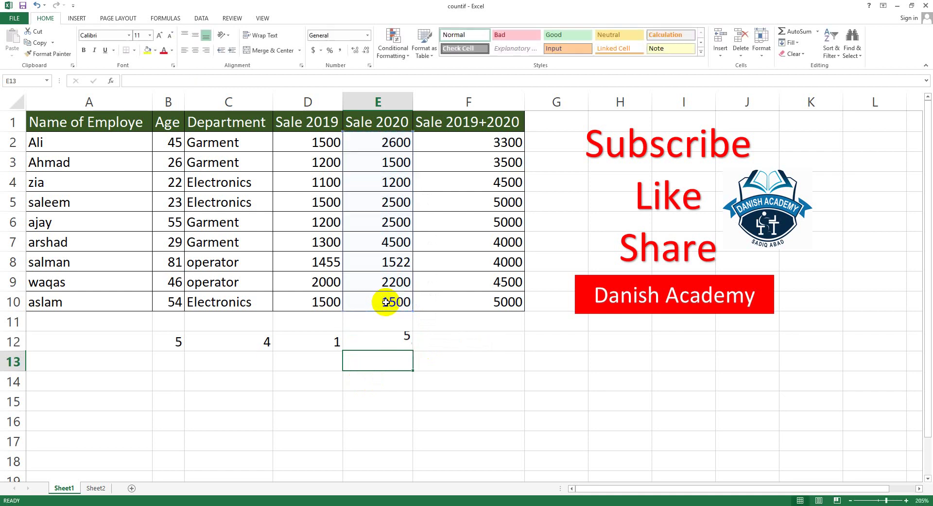
left_click(394, 340)
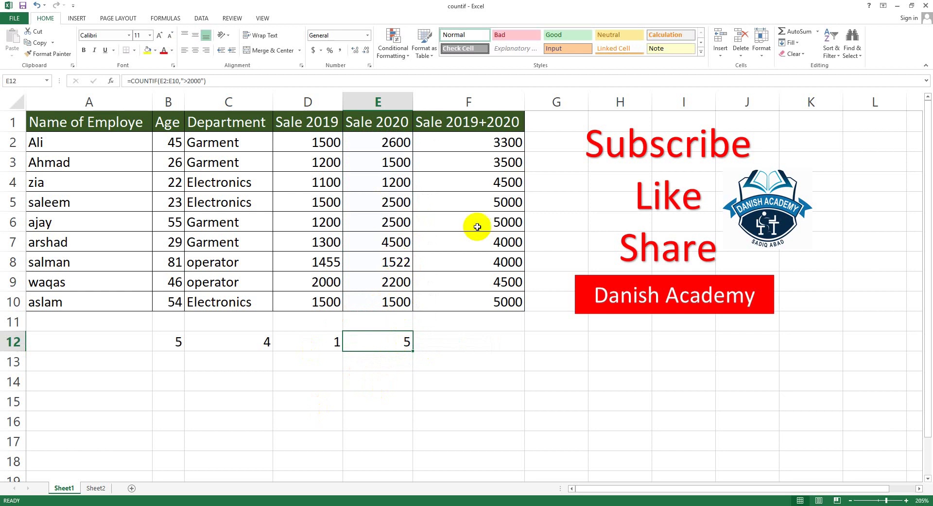
left_click(448, 323)
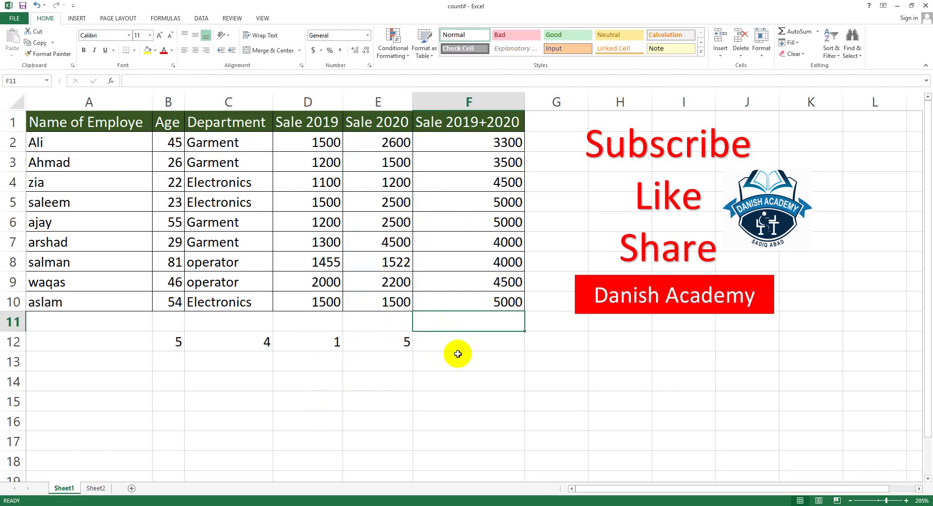